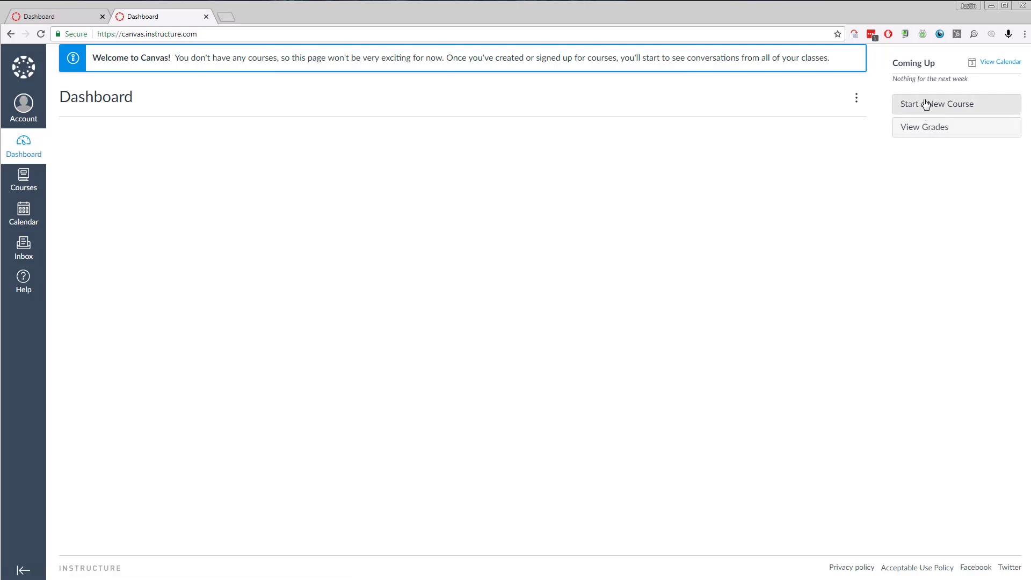
- Start a new course named Intro to Entrepreneurship and fix the misspelled word in the name
left_click(957, 106)
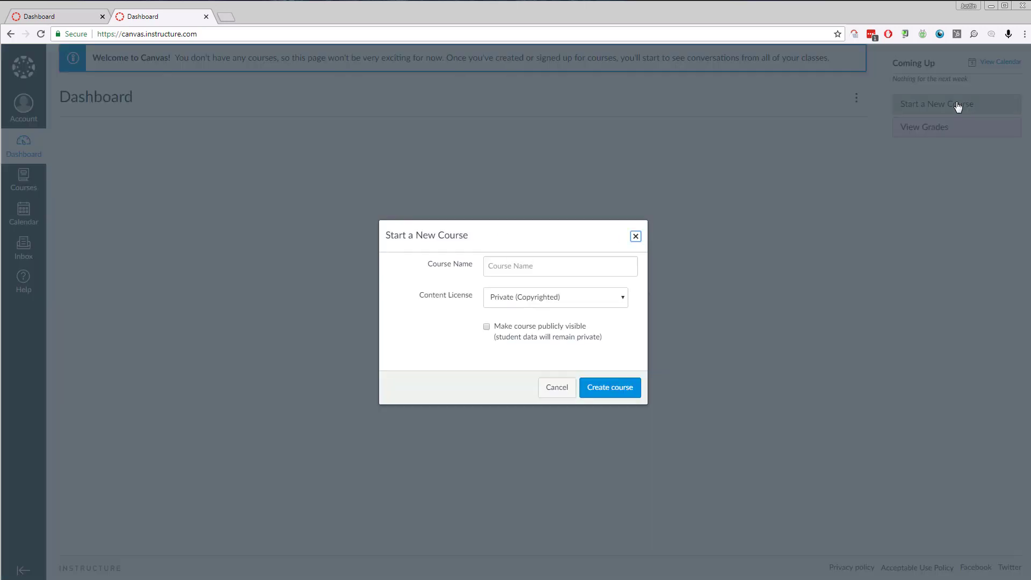
left_click(553, 267)
key("Down")
key("Down")
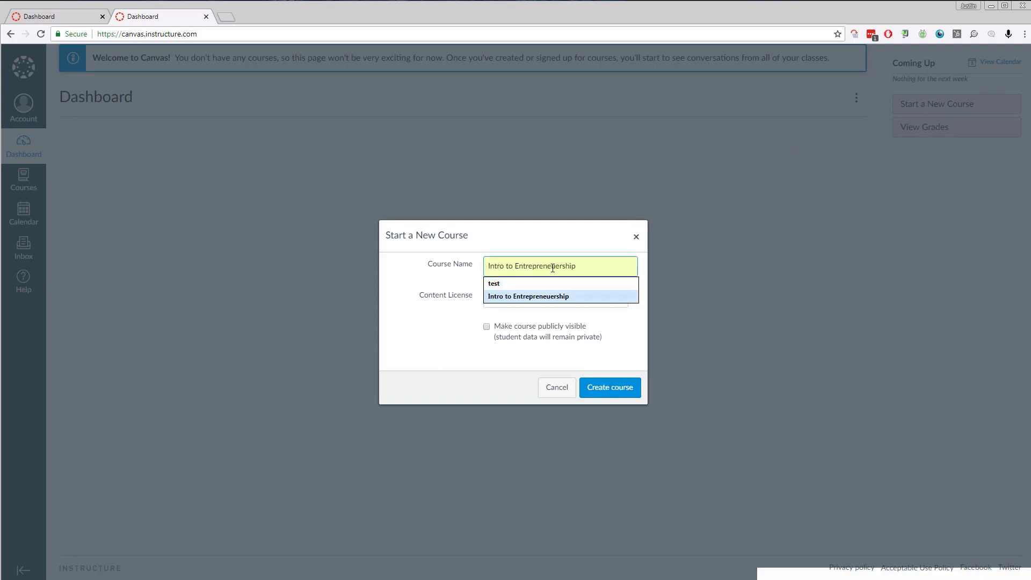
key("Return")
left_click(510, 297)
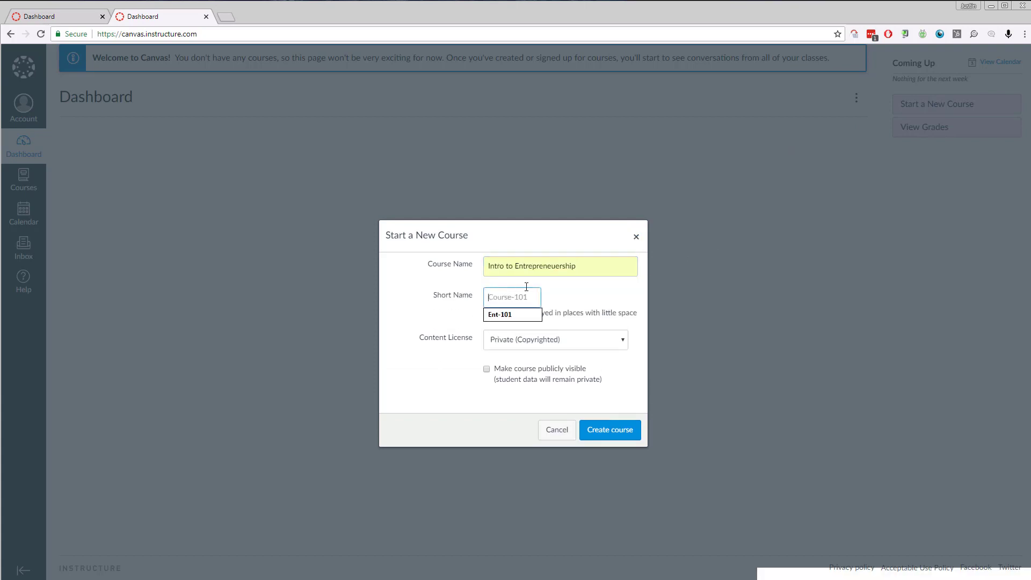
double_click(545, 266)
right_click(548, 267)
left_click(562, 275)
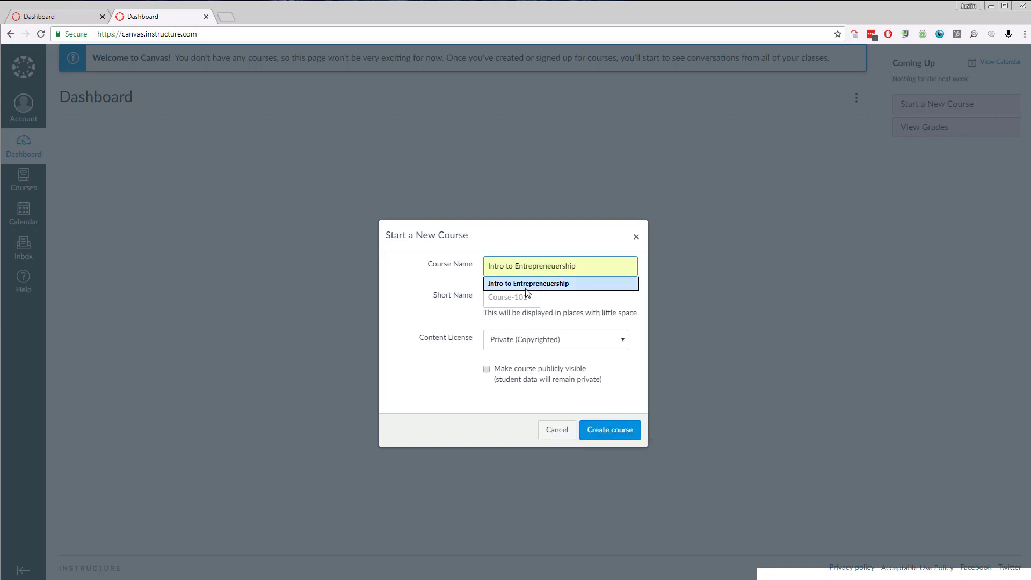
- Give the course the short name Ent-101 and create it
left_click(516, 297)
key("Down")
key("Return")
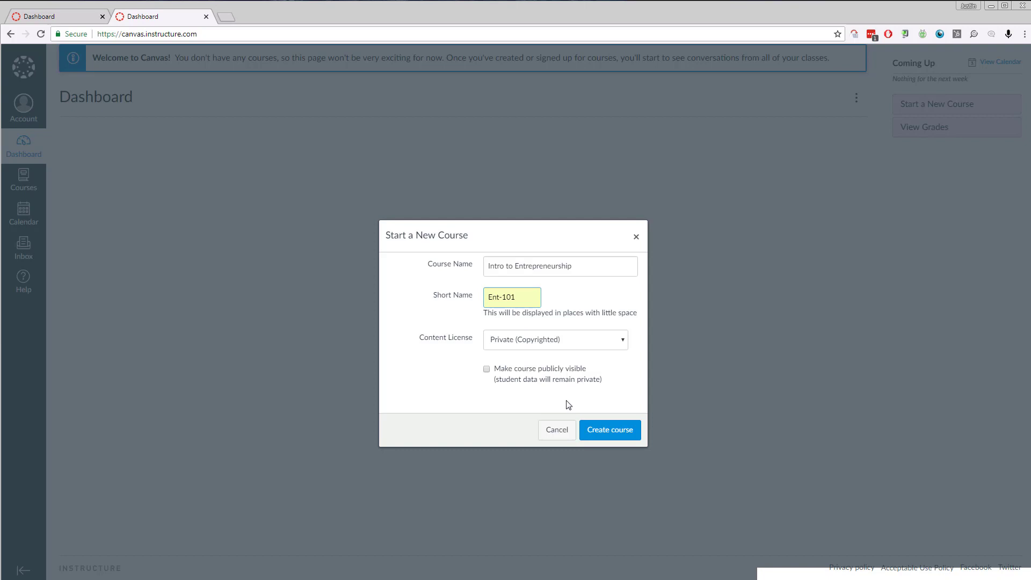
left_click(599, 432)
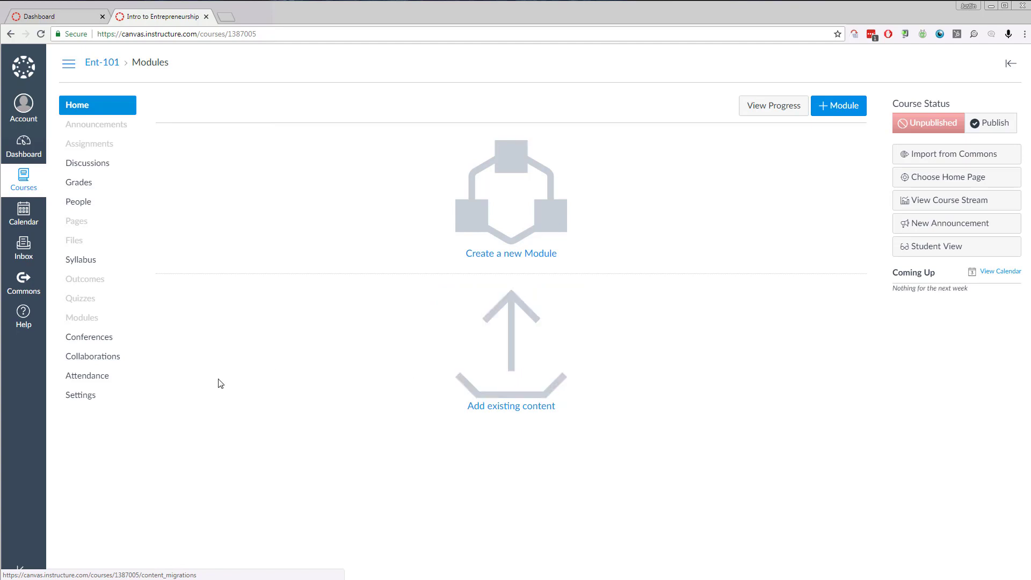
- Import all content from ExEC-Canvas-Export.imscc as a Canvas Course Export Package through course Settings
left_click(88, 396)
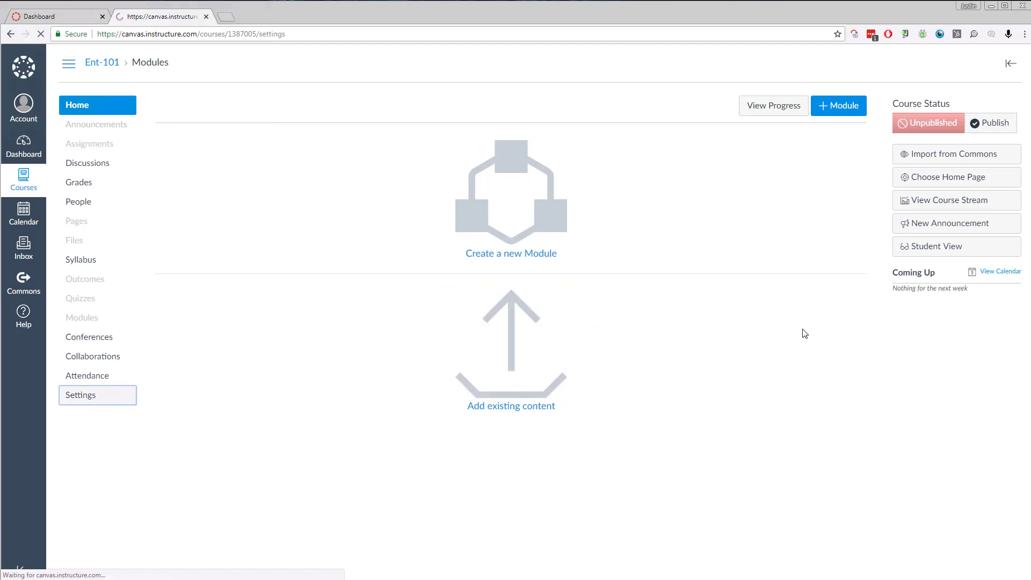
left_click(945, 289)
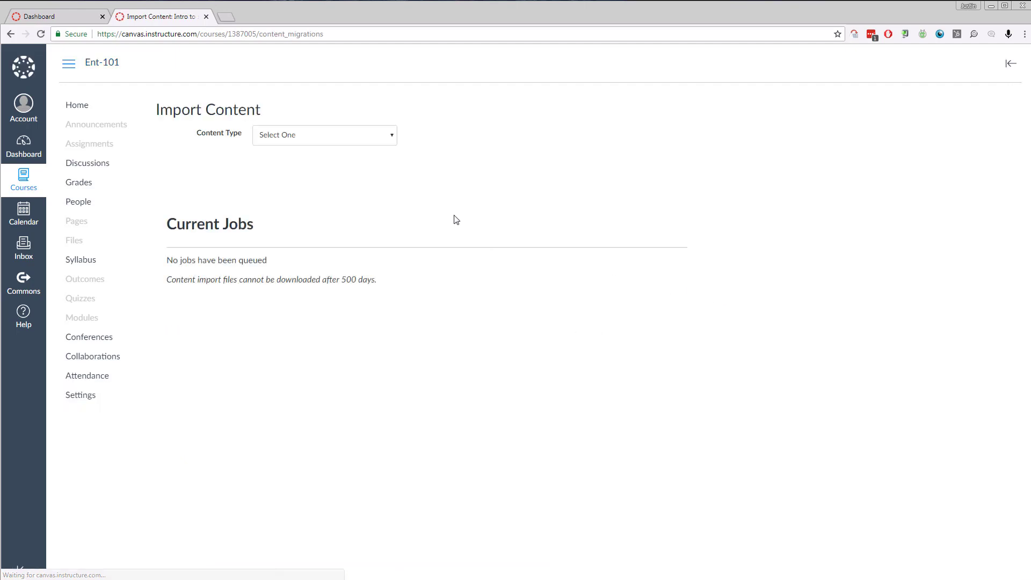
left_click(327, 139)
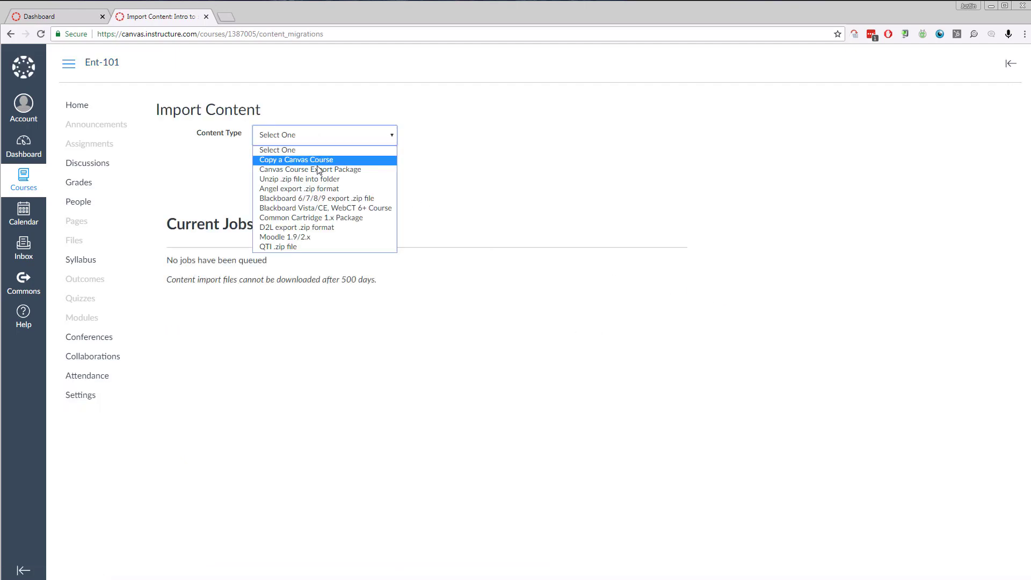
left_click(347, 169)
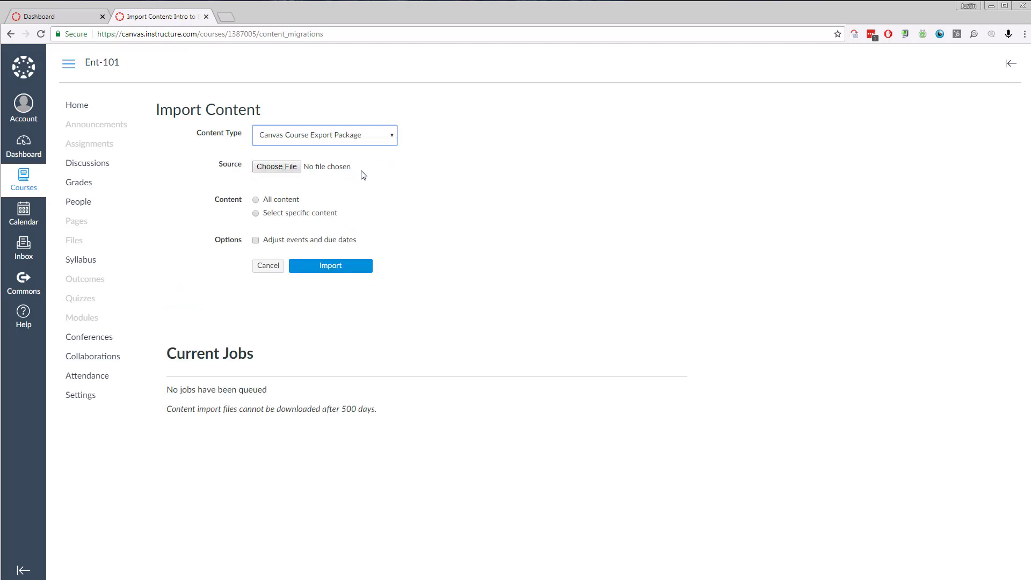
left_click(282, 171)
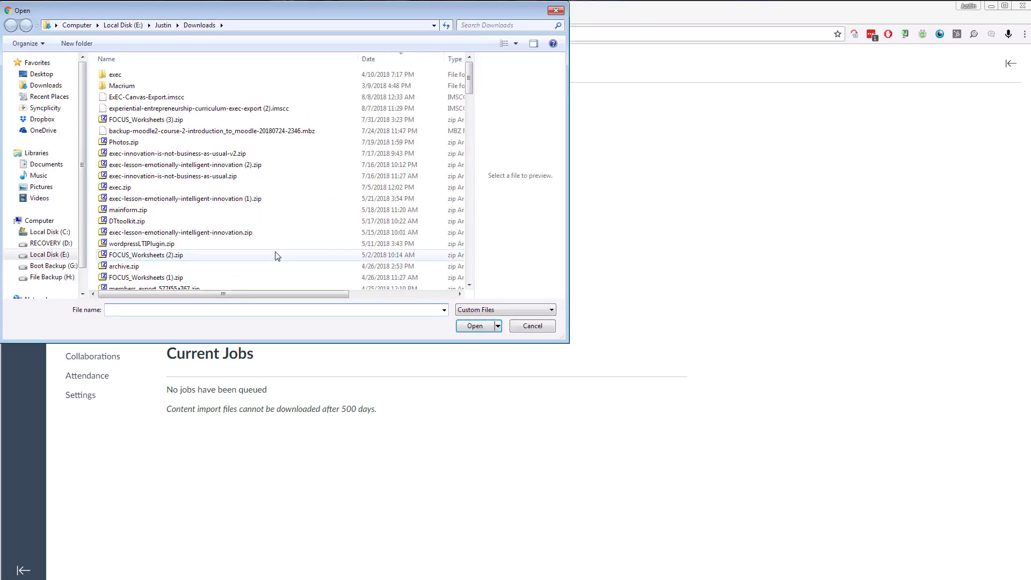
left_click(218, 97)
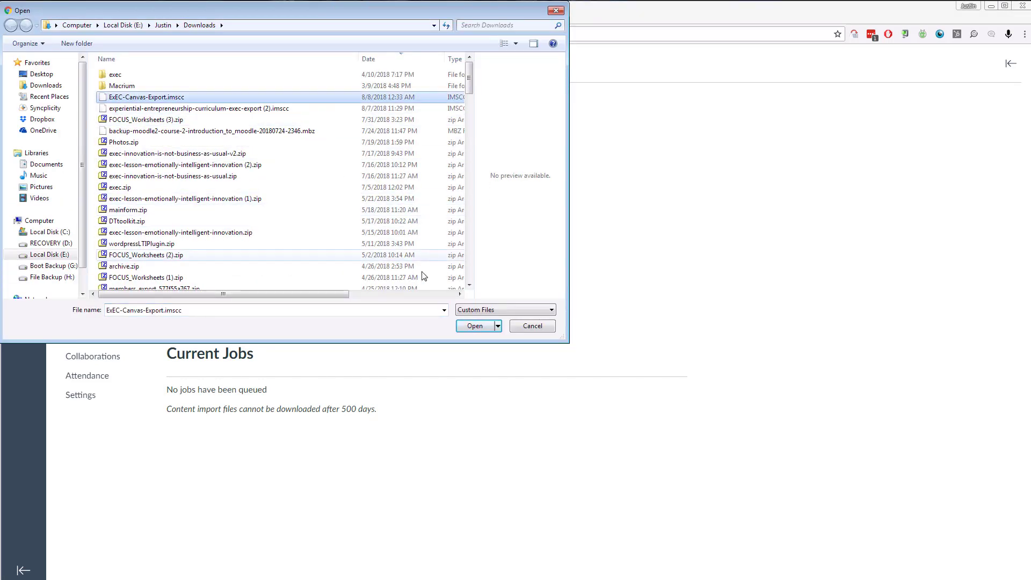
left_click(470, 325)
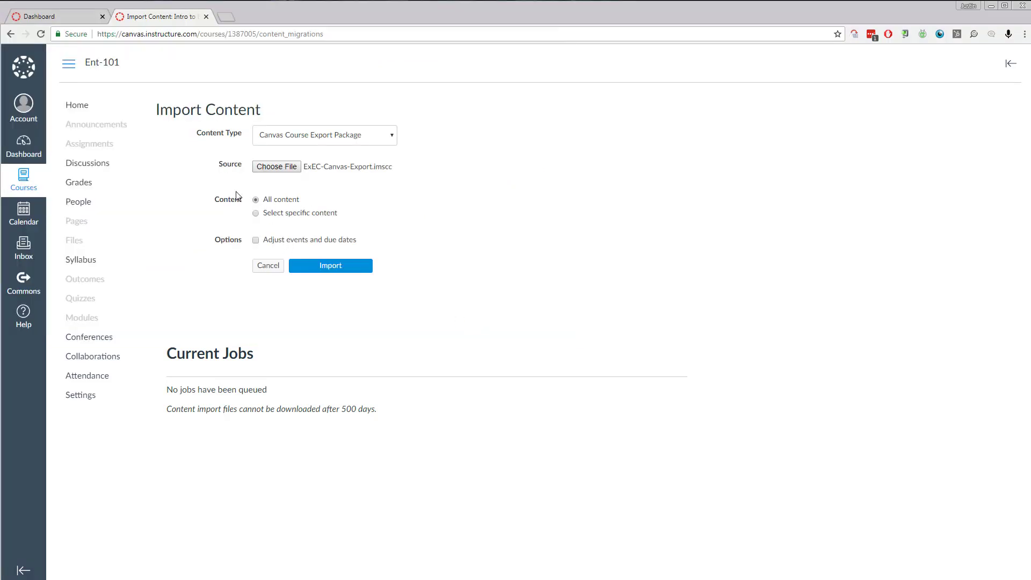
left_click(330, 265)
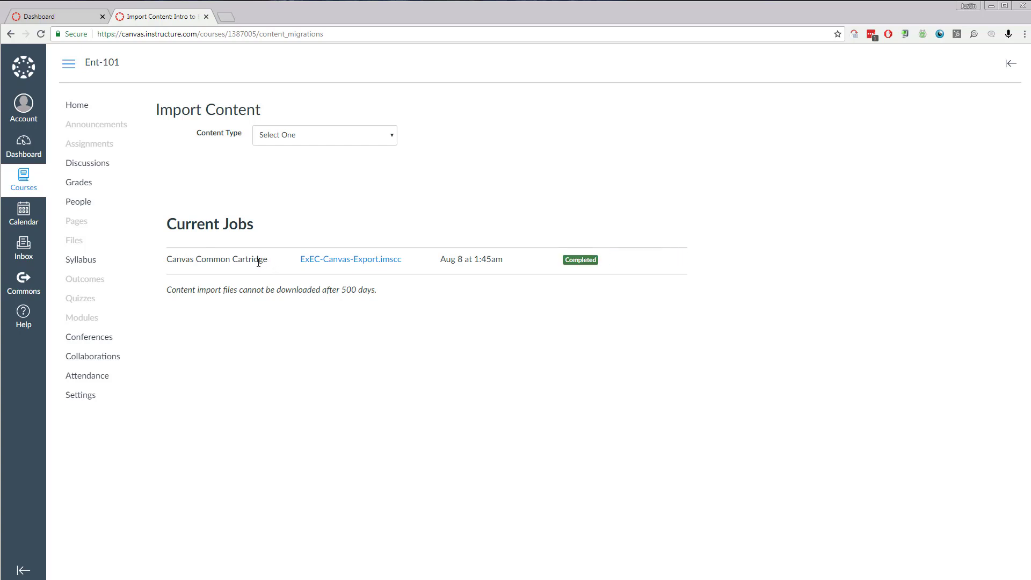
- After the import completes, return to the Ent-101 course home page
left_click(81, 106)
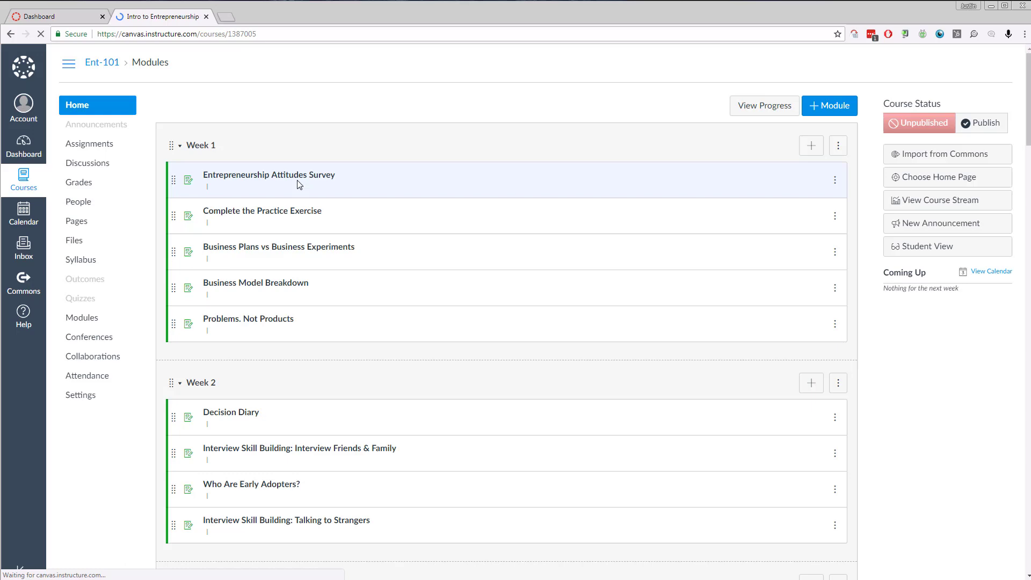
- Look over the Week 1 and Week 2 modules and open Business Plans vs Business Experiments
scroll(288, 337, "down", 6)
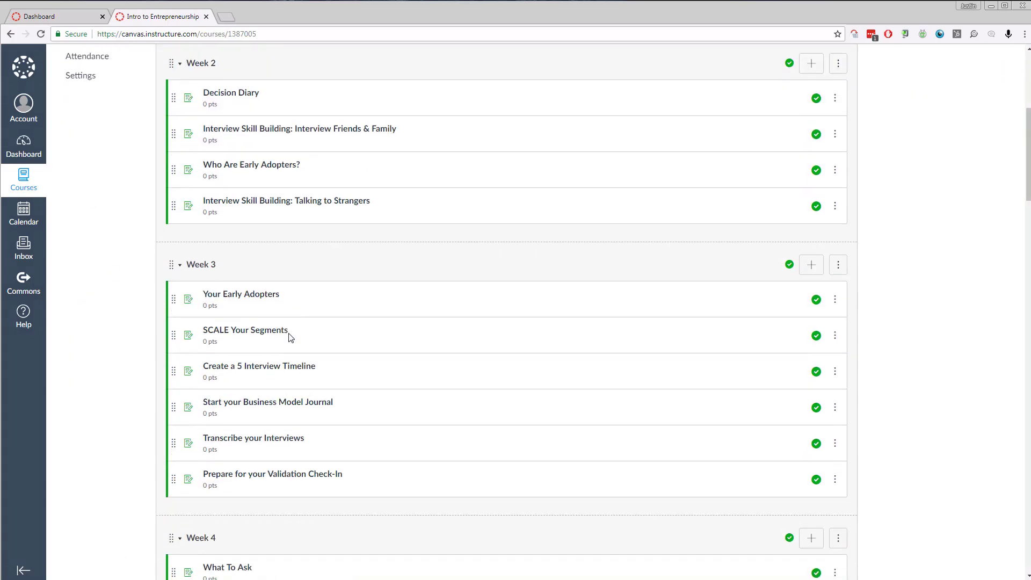
scroll(288, 336, "up", 6)
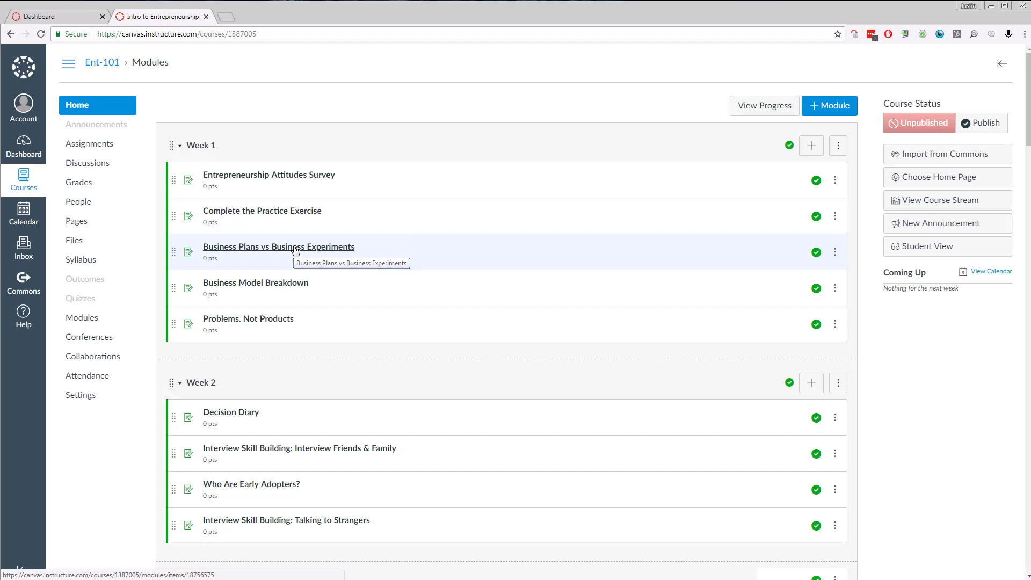
left_click(295, 248)
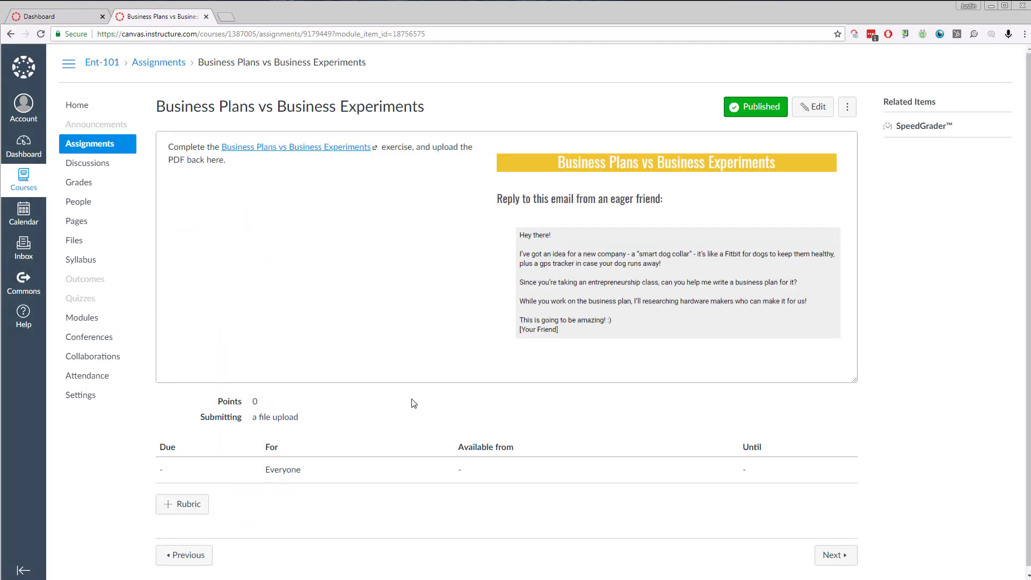
- View the assignment's linked ExEC lesson in a new tab, then return to the Canvas assignment
left_click(289, 153)
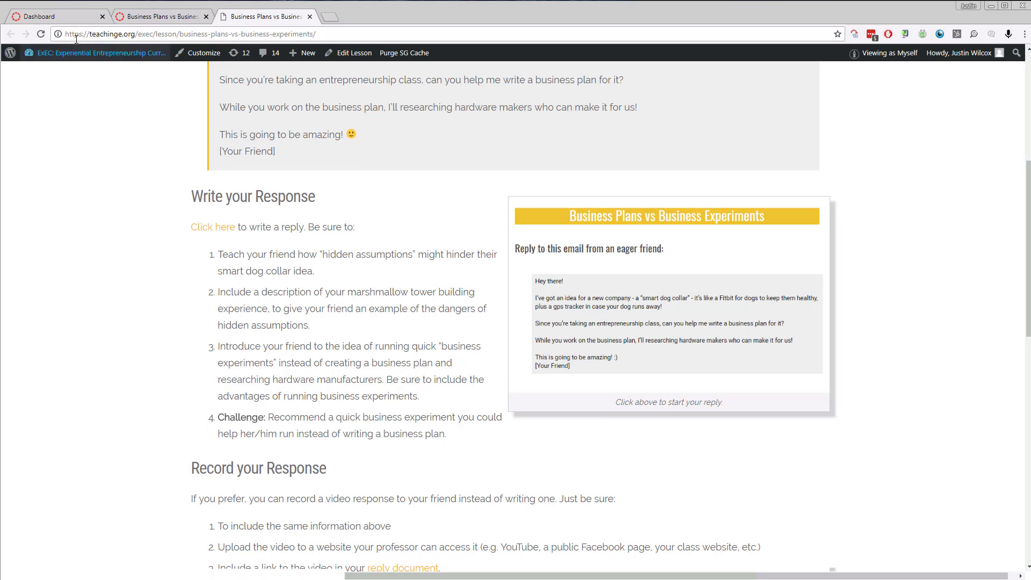
left_click(159, 16)
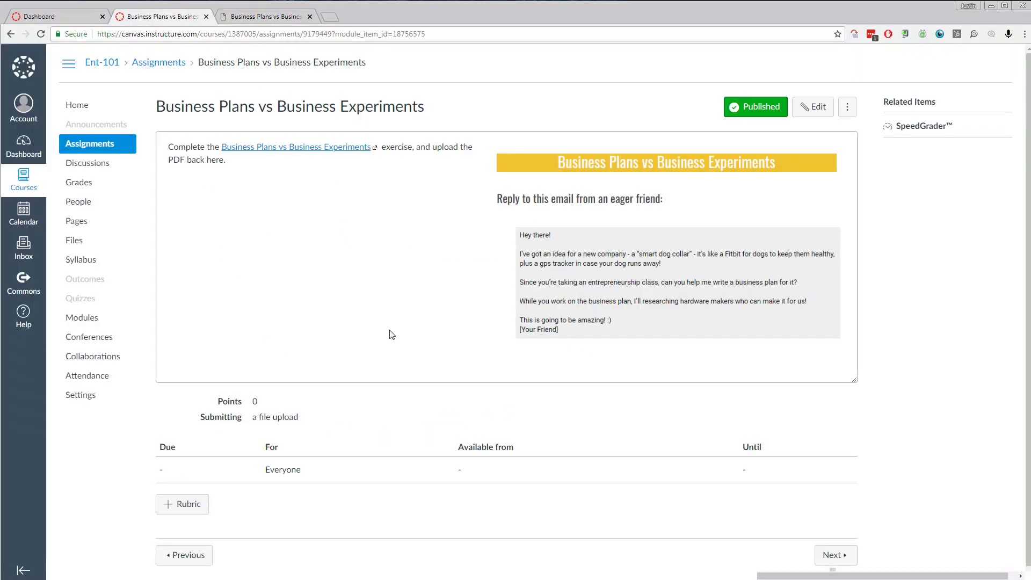
- Review the assignment's edit form and its 0 points, cancel without saving, and go back to the course home
left_click(814, 107)
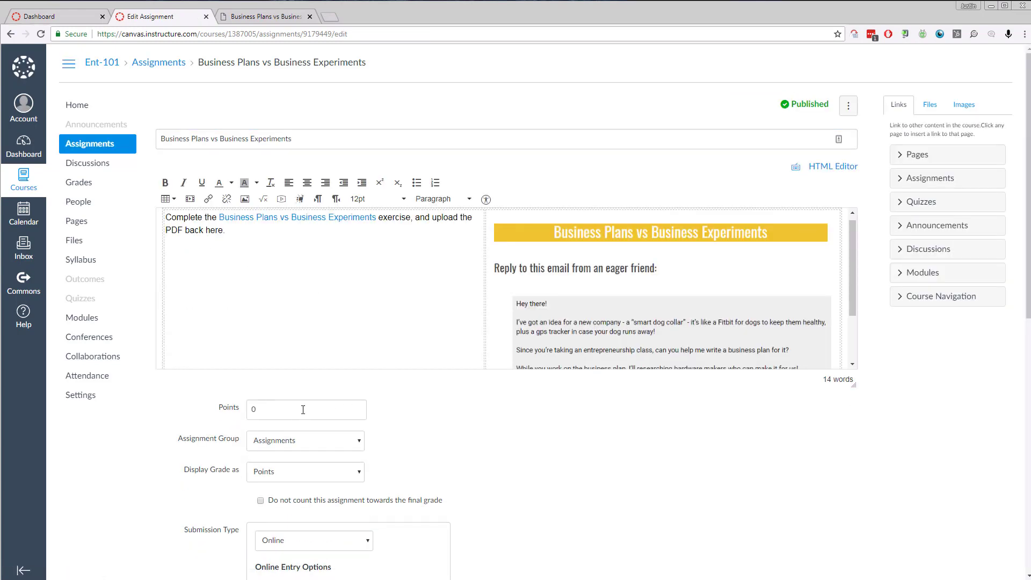
left_click(297, 410)
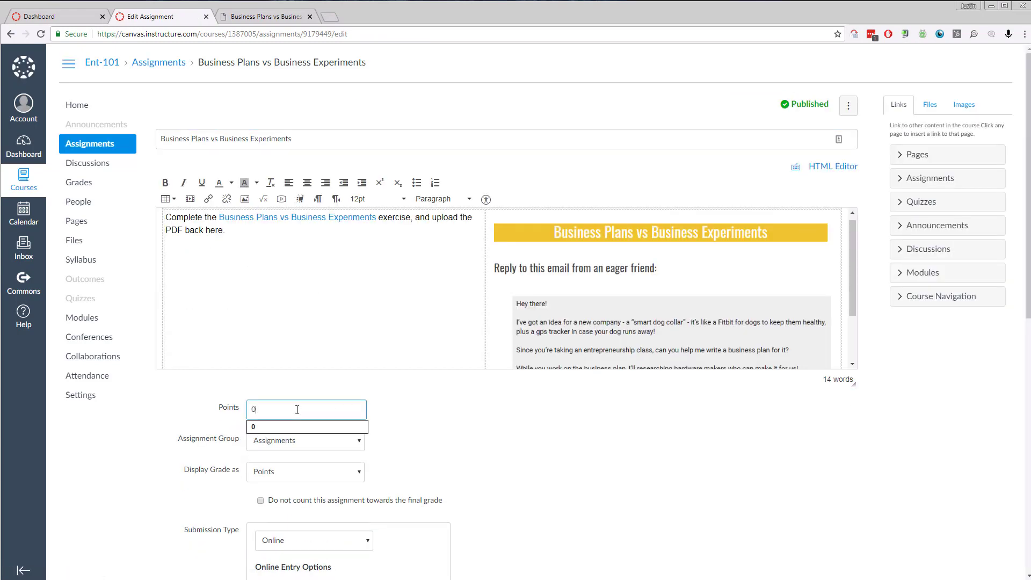
left_click(485, 429)
scroll(516, 427, "down", 10)
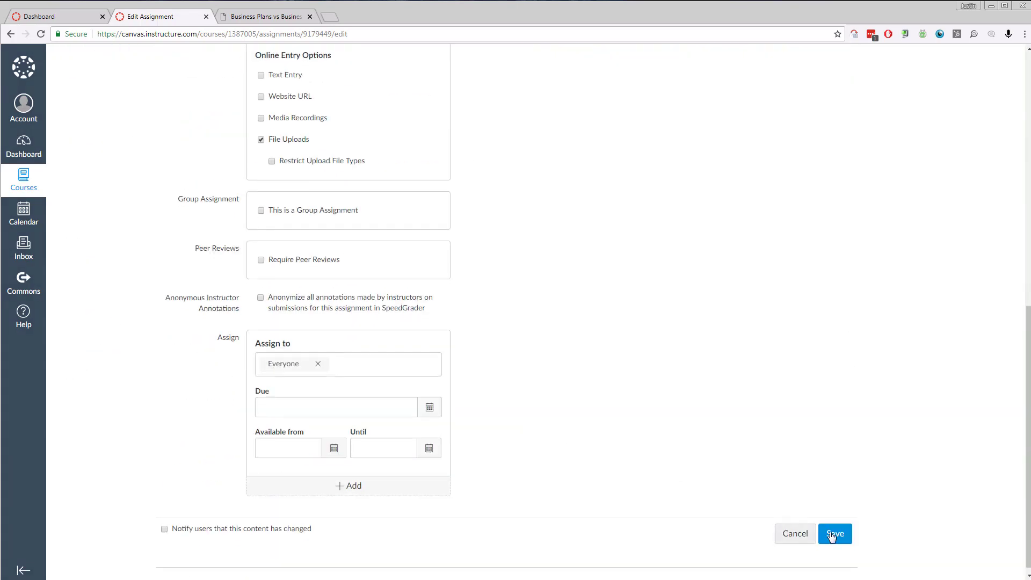
scroll(677, 446, "up", 6)
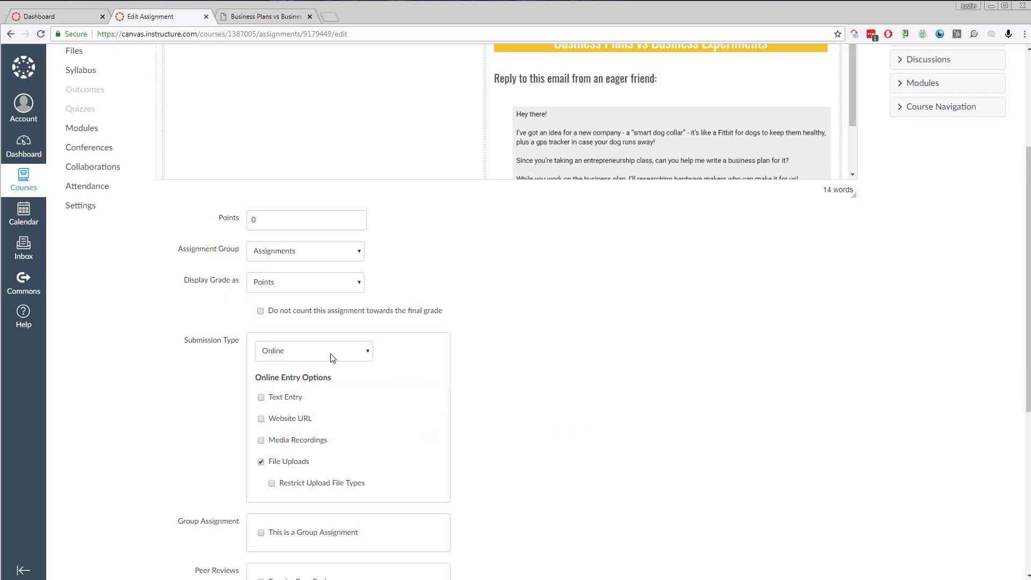
scroll(548, 357, "up", 3)
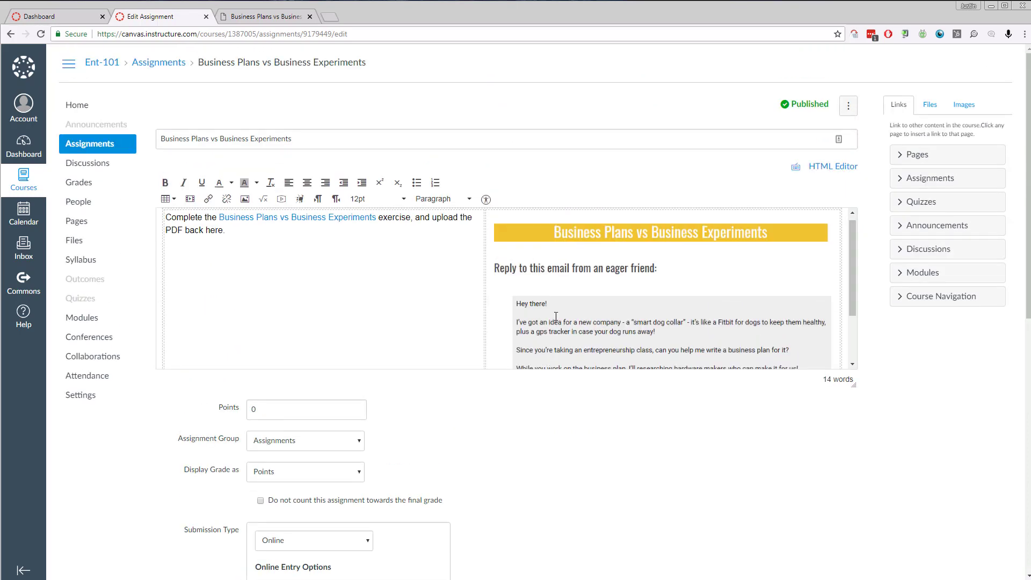
scroll(623, 420, "down", 10)
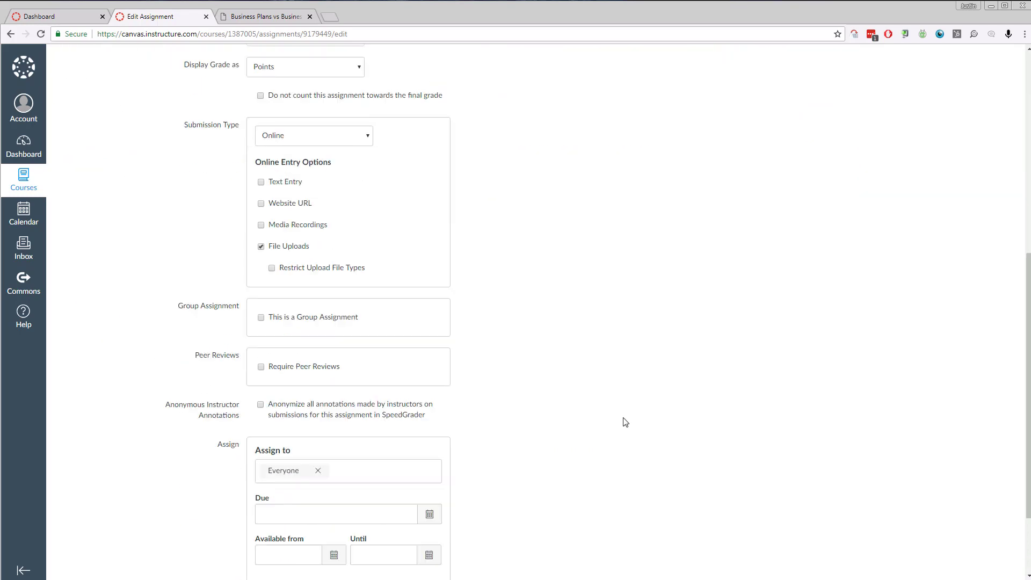
left_click(794, 534)
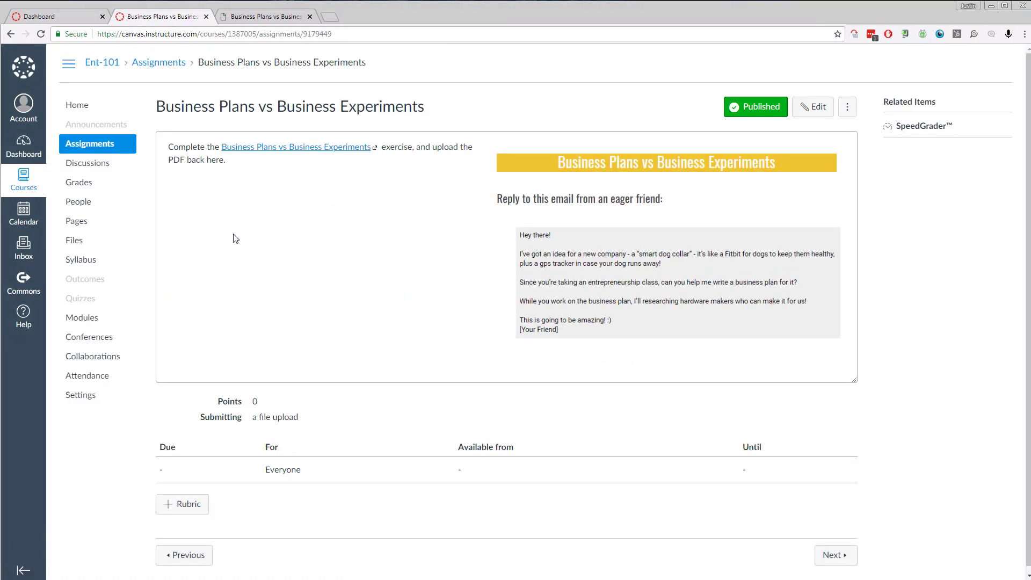
left_click(72, 106)
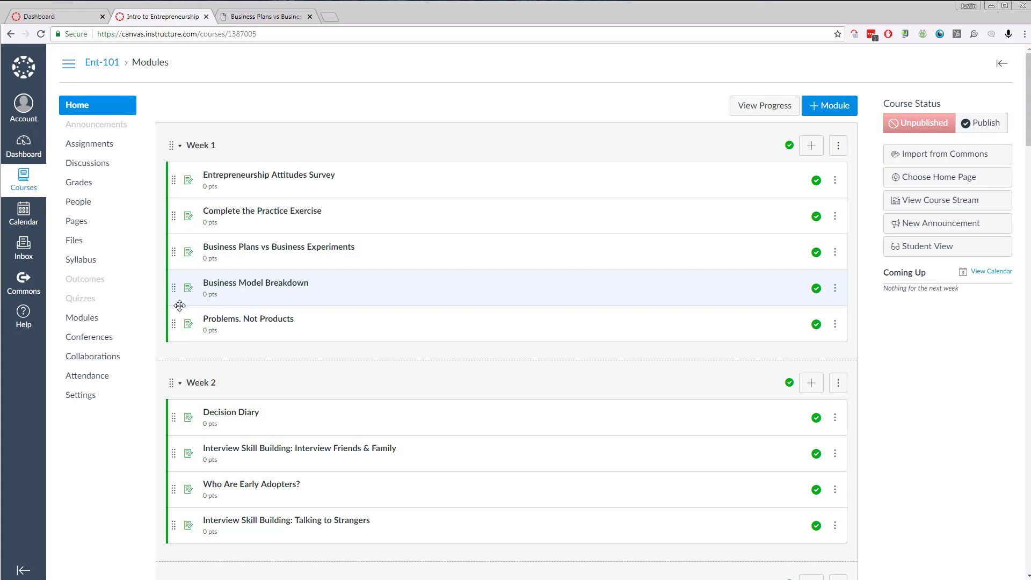
- Move Business Model Breakdown into Week 2, remove Decision Diary from that module, then open Assignments
left_click_drag(180, 306, 184, 421)
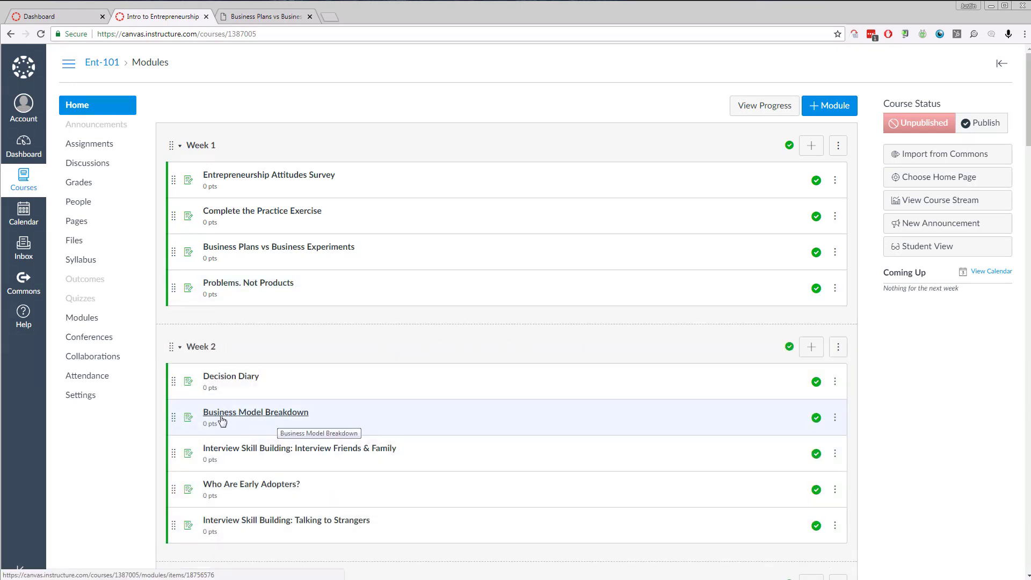
left_click(835, 382)
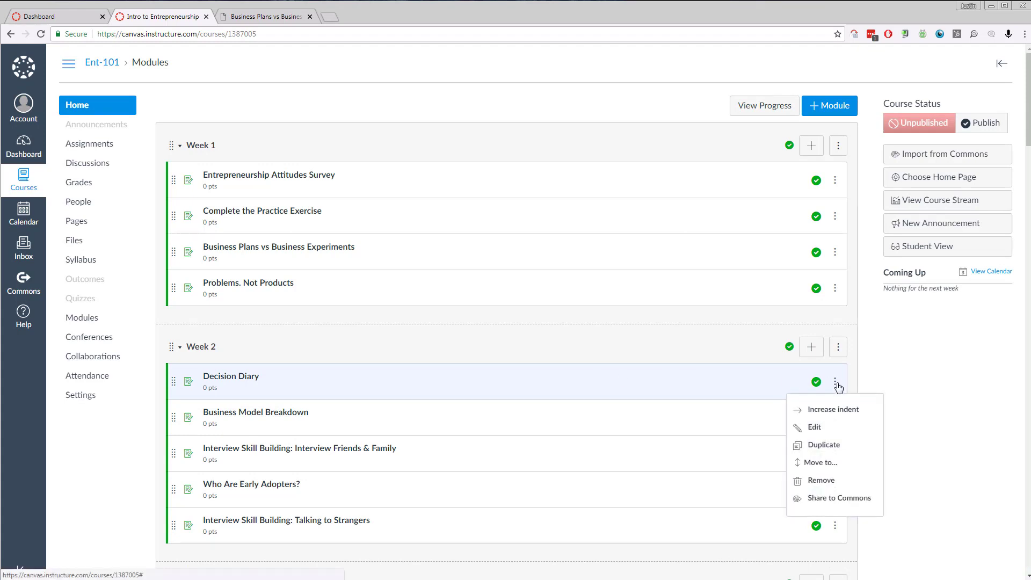
left_click(838, 480)
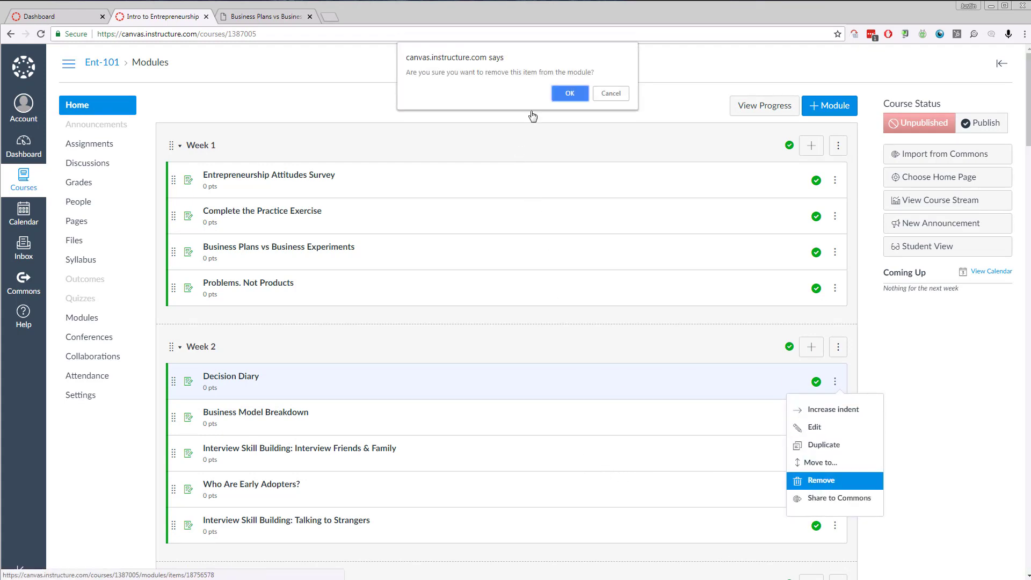
left_click(570, 95)
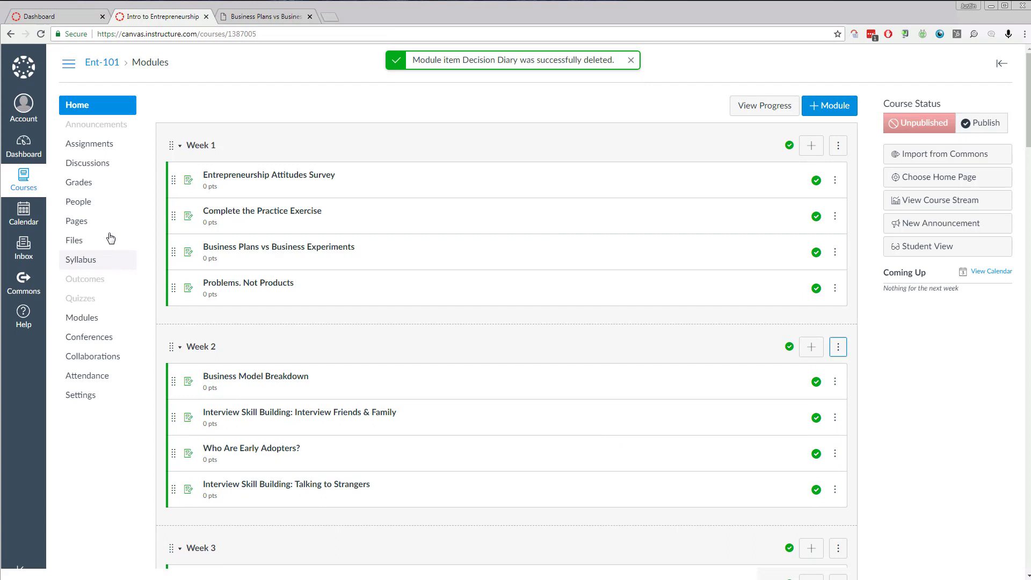
left_click(110, 151)
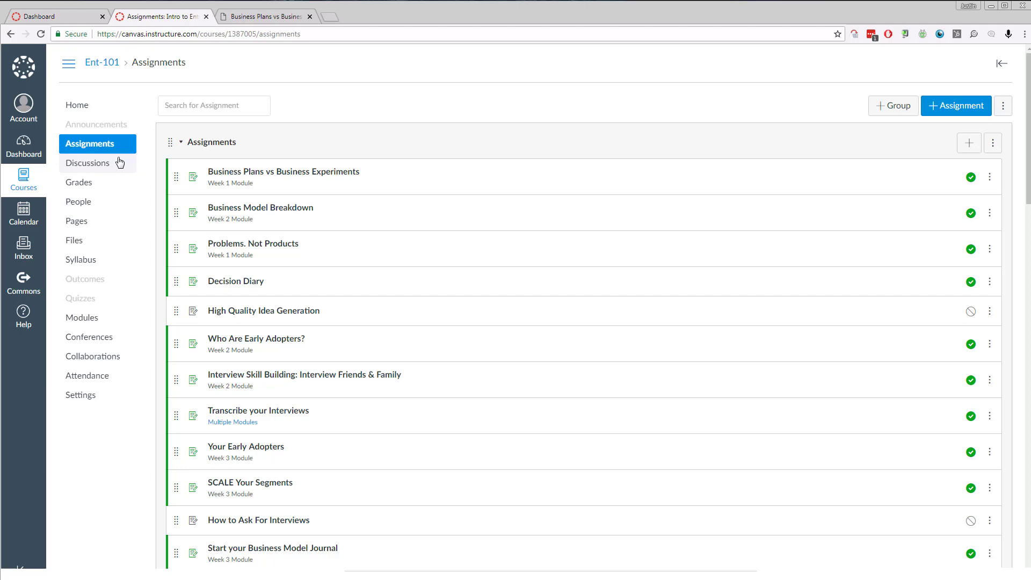
left_click(77, 108)
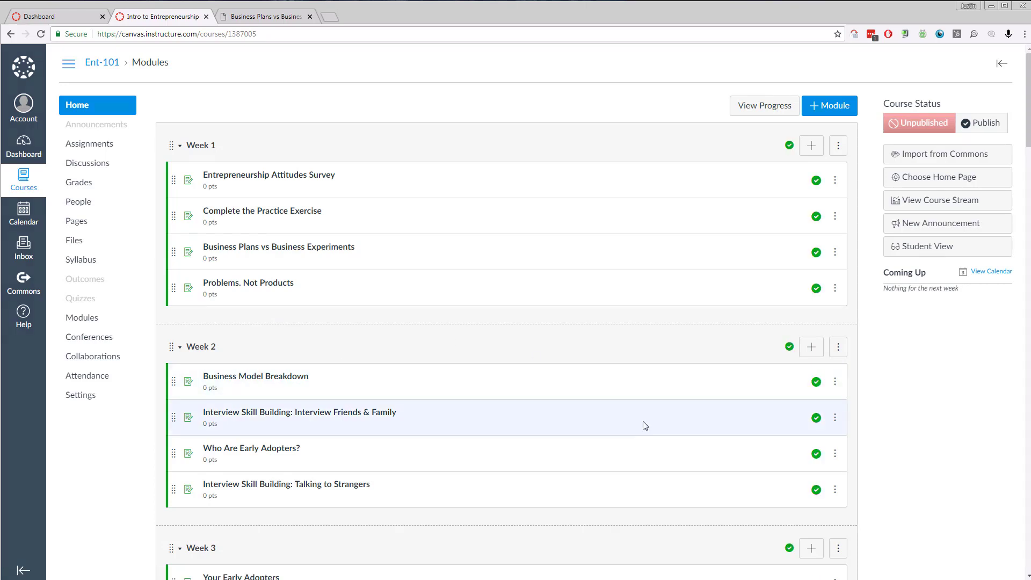
- Switch to Student View and open the Business Plans vs Business Experiments assignment
left_click(932, 248)
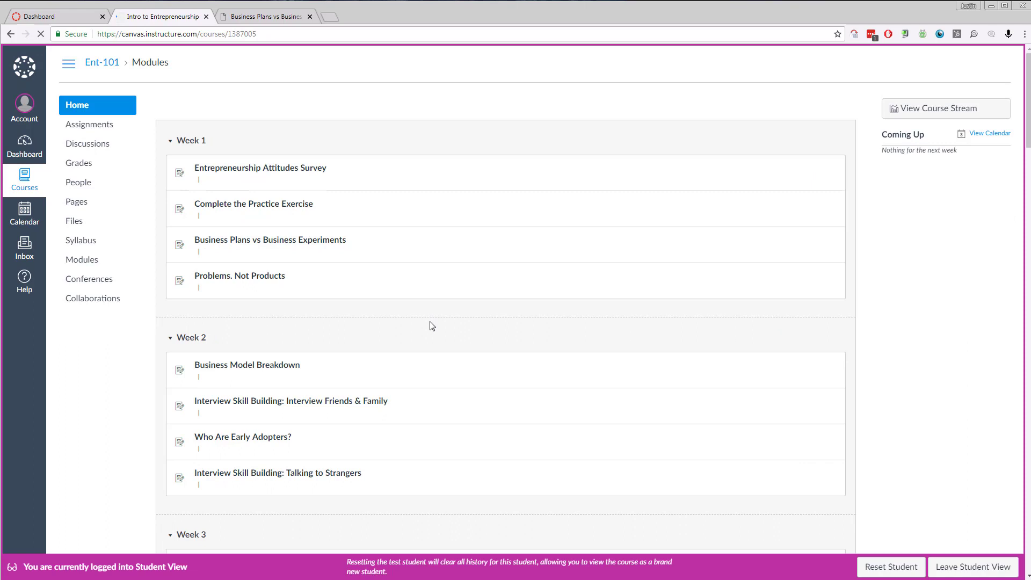
left_click(288, 246)
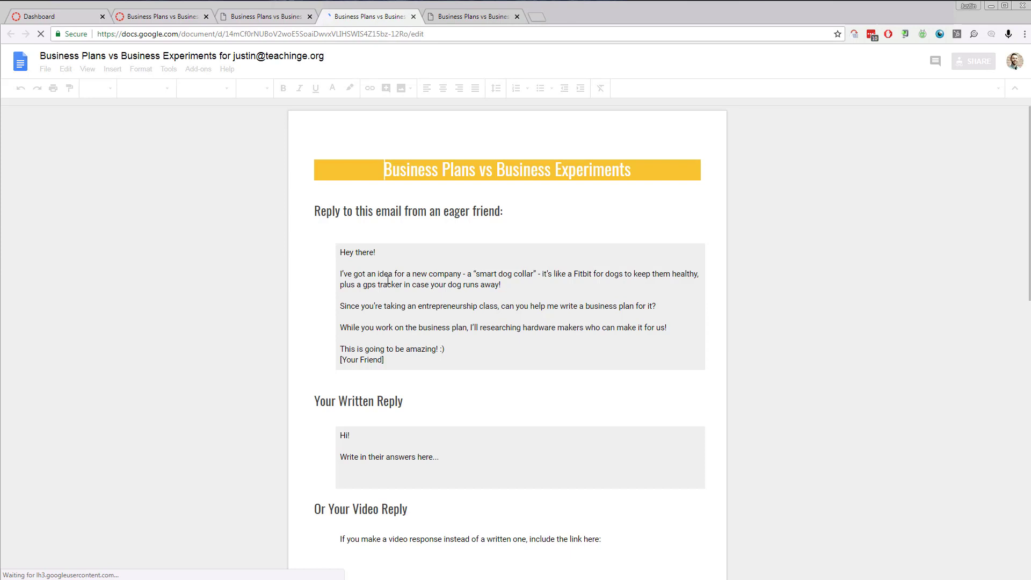
- Replace the 'Write in their answers here...' placeholder with new text beginning 'Write'
left_click(440, 457)
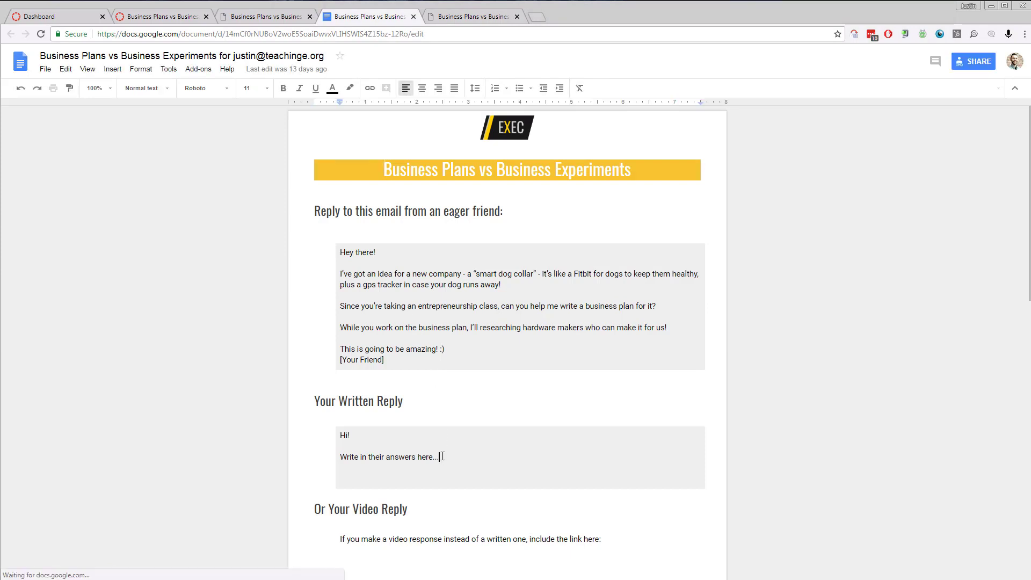
triple_click(441, 456)
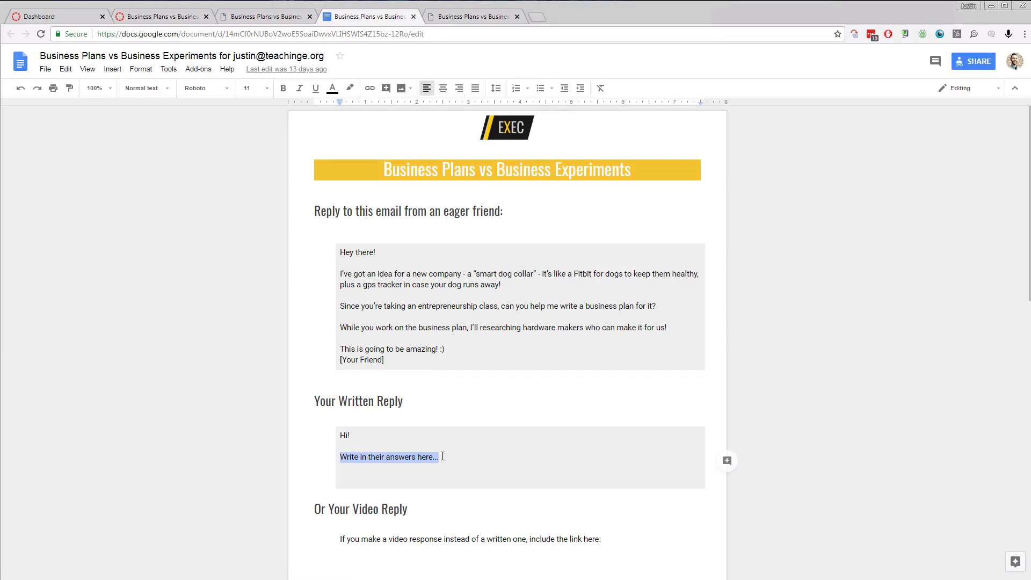
type("Write")
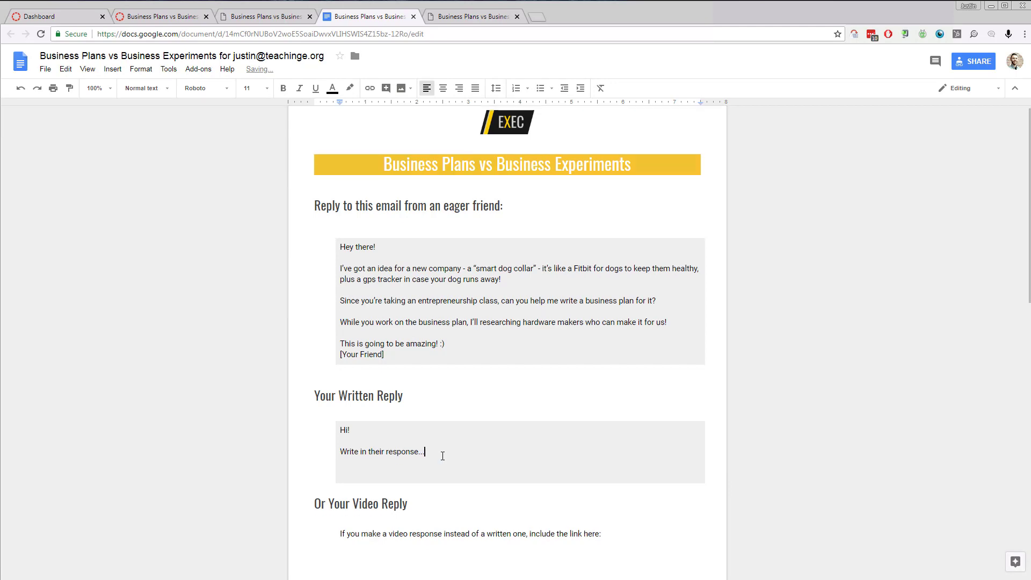
scroll(443, 457, "down", 12)
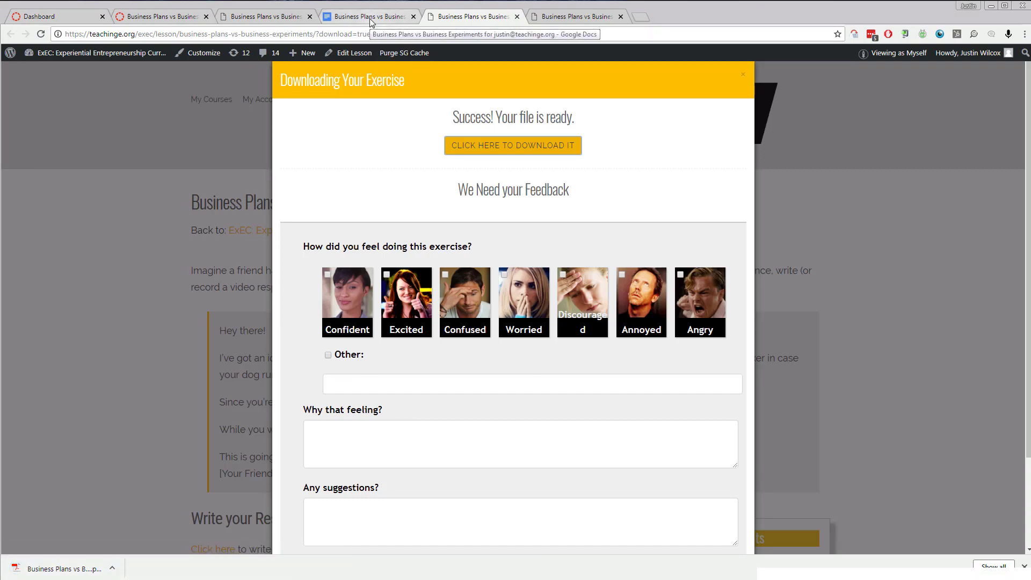
- Submit the downloaded exercise PDF as a file upload for Business Plans vs Business Experiments
left_click(172, 20)
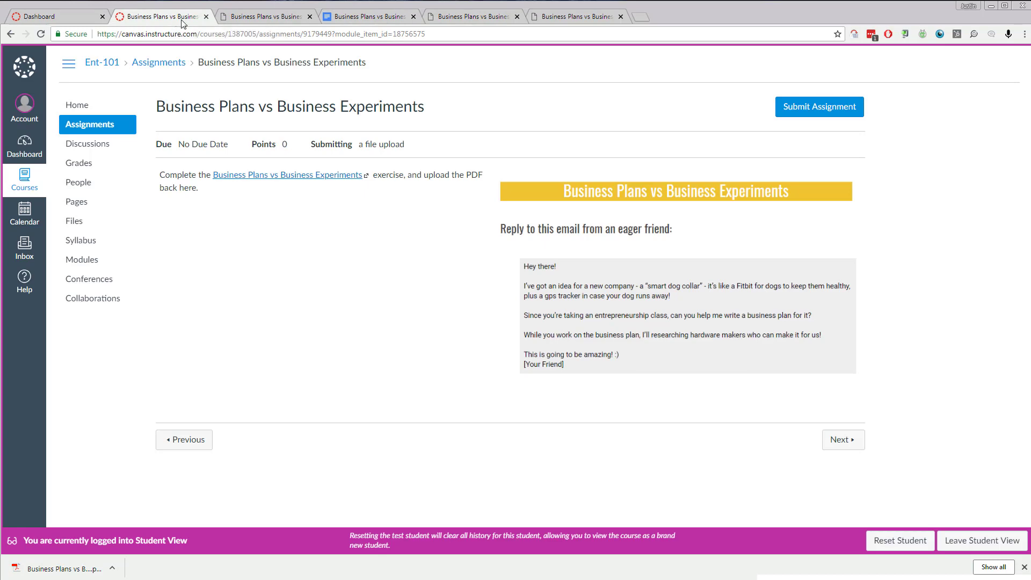
left_click(826, 110)
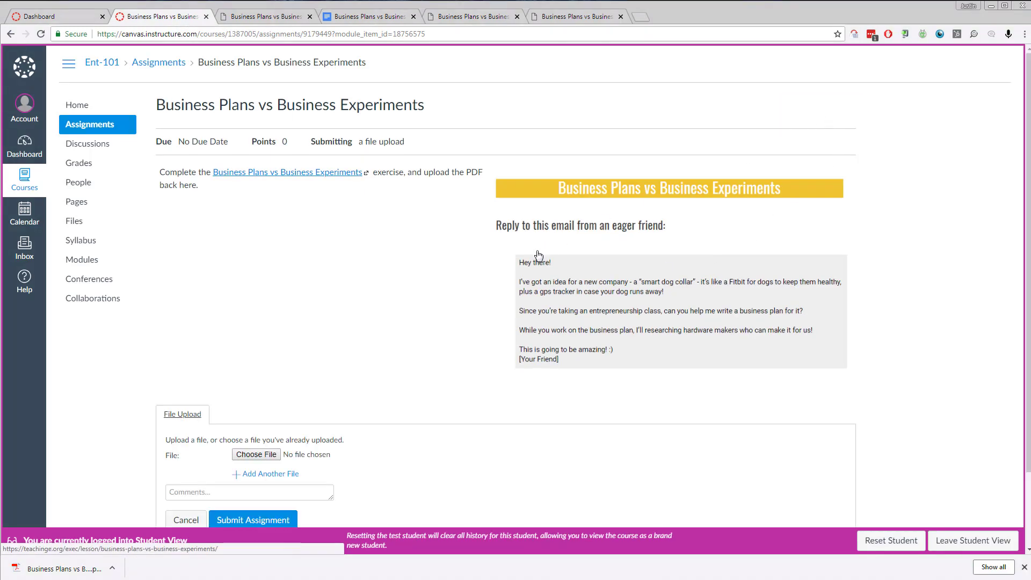
left_click(254, 455)
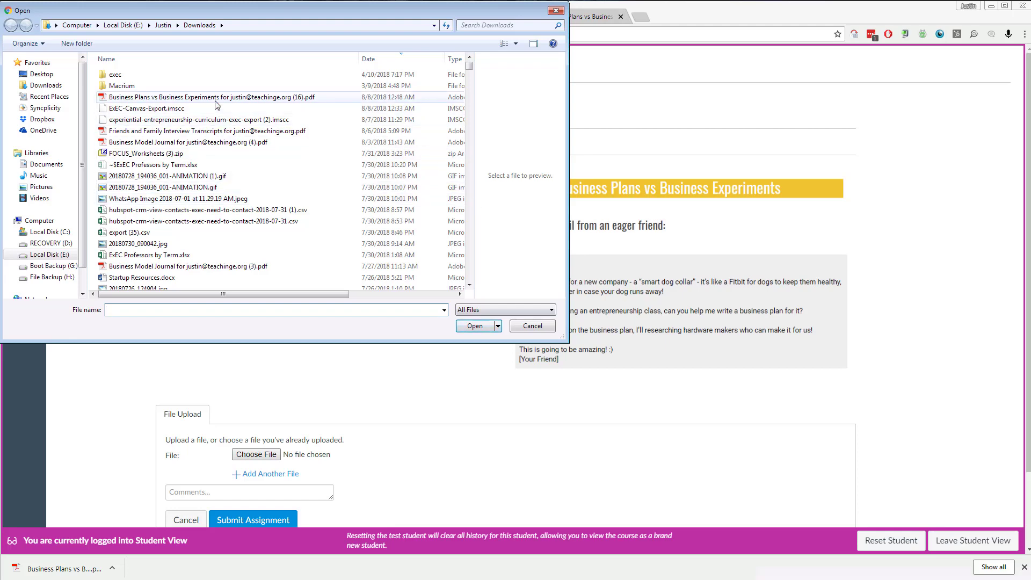
left_click(231, 97)
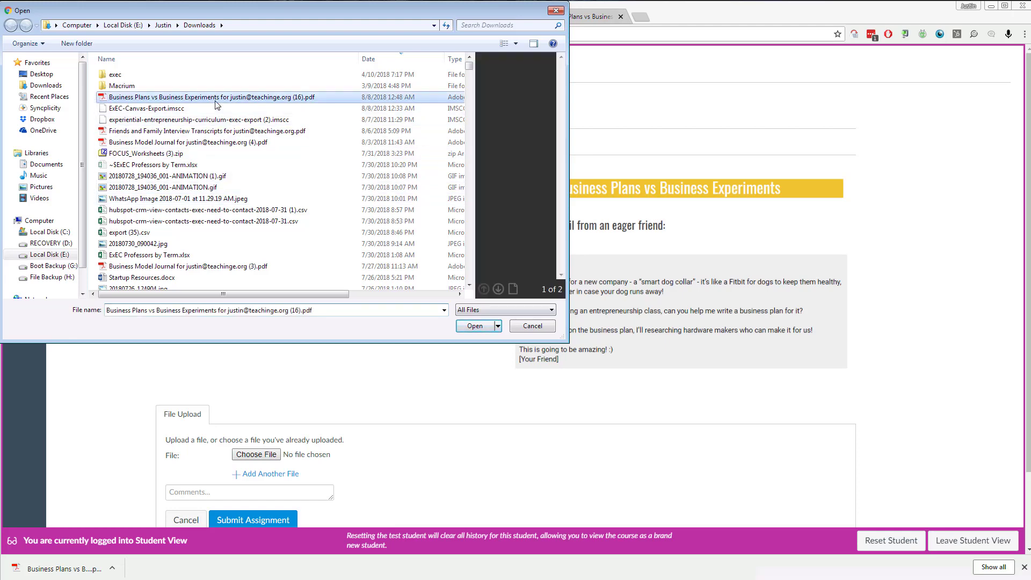
left_click(475, 327)
scroll(383, 344, "down", 2)
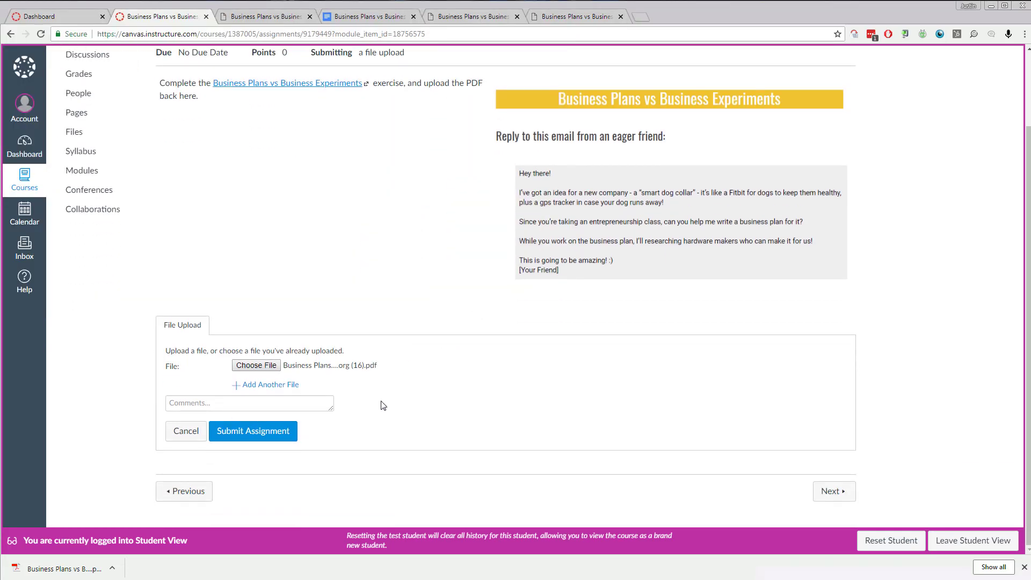
left_click(281, 430)
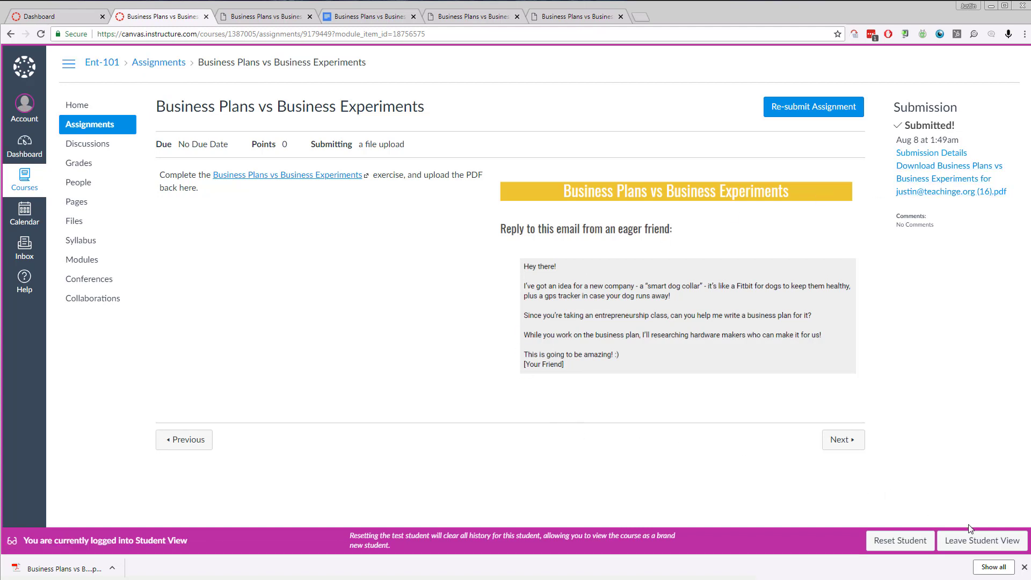
- Leave Student View, dismiss the downloads bar, and return to the Ent-101 Assignments list
left_click(979, 543)
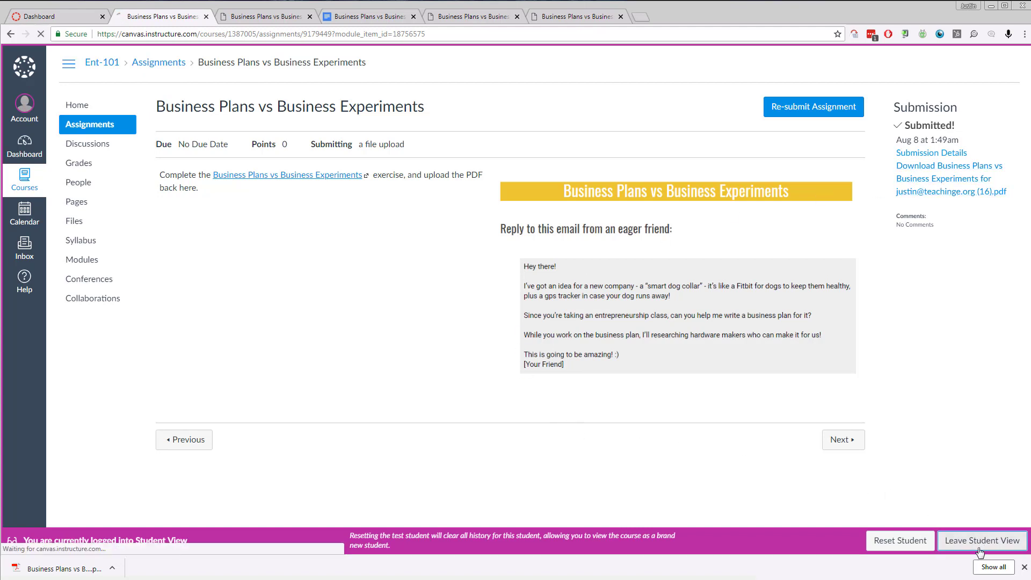
left_click(1024, 568)
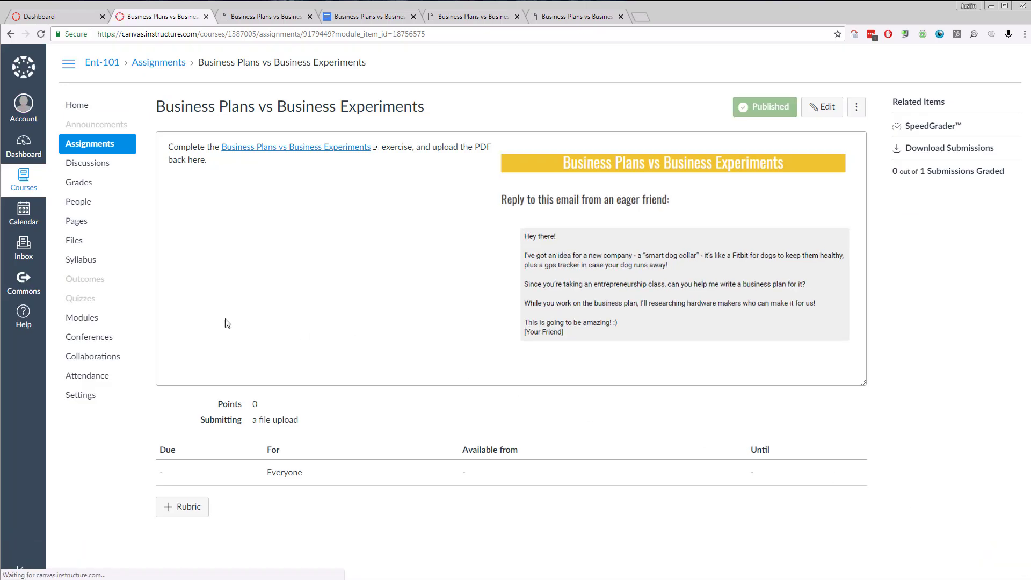
left_click(126, 161)
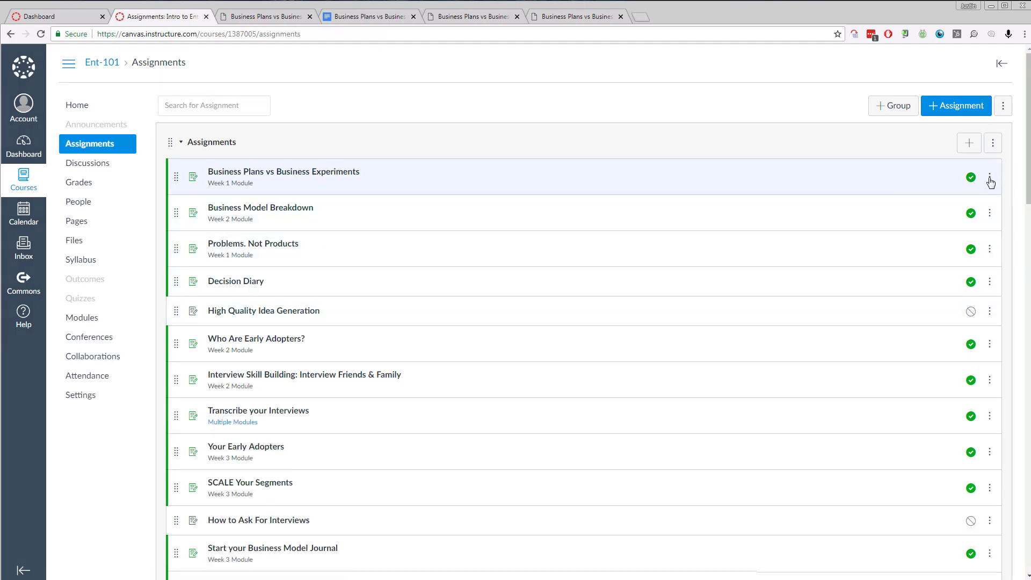
left_click(988, 180)
left_click(978, 212)
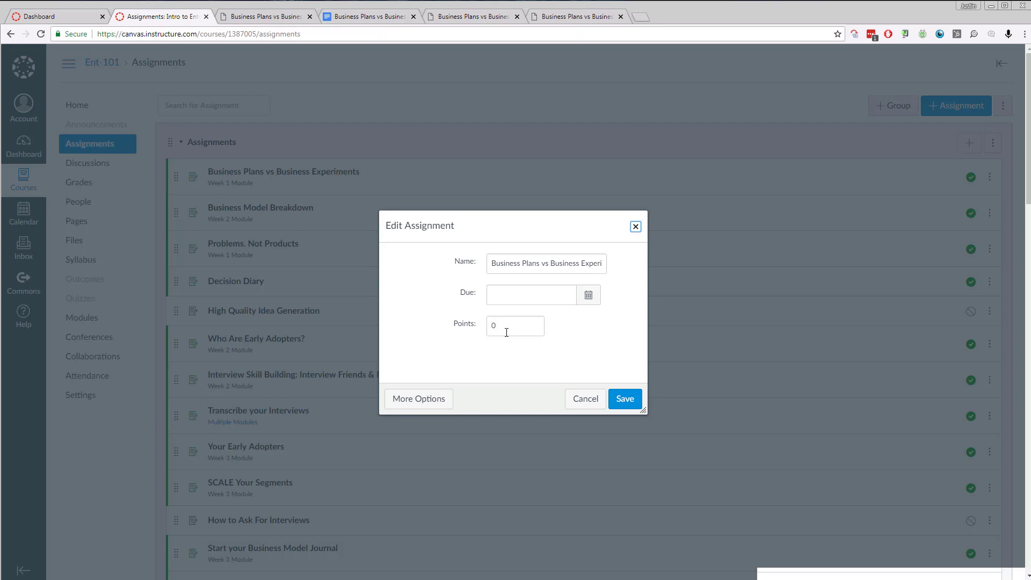
left_click(587, 402)
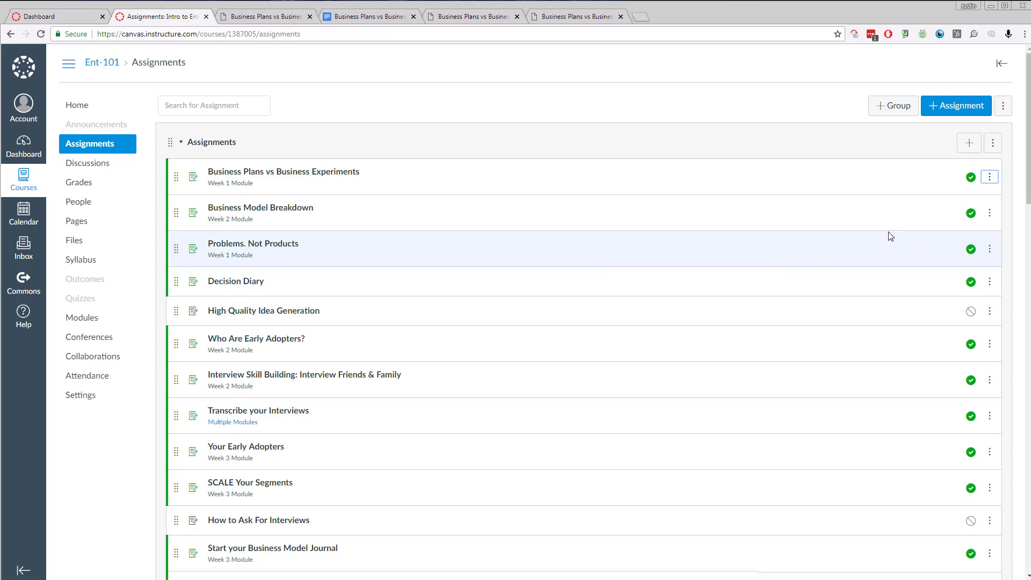
left_click(990, 213)
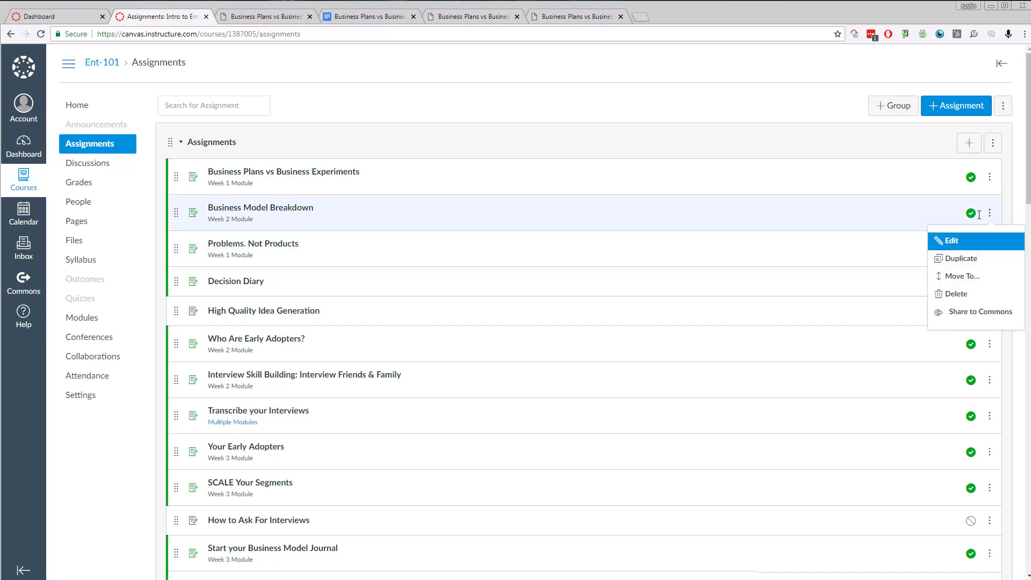
left_click(974, 246)
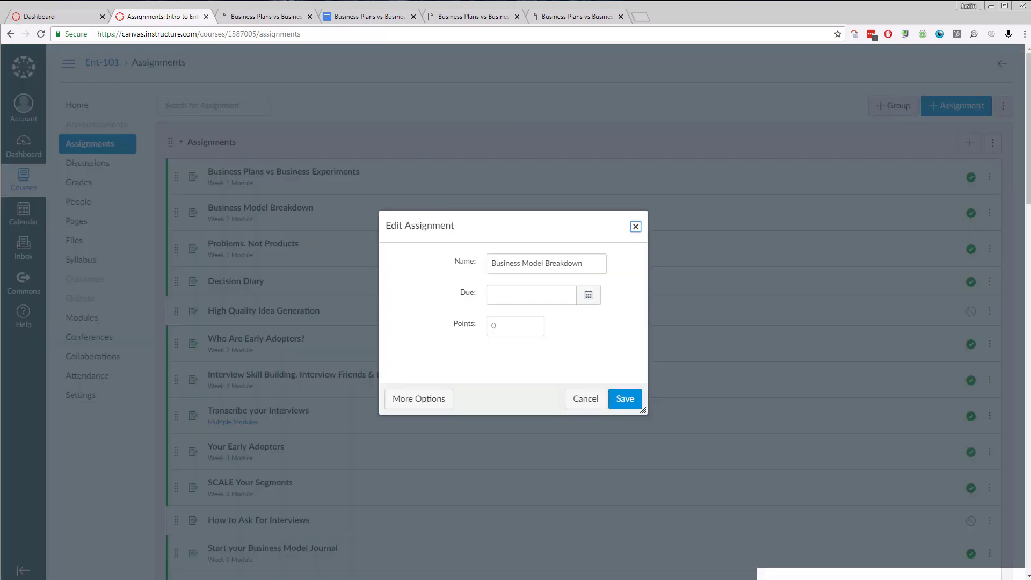
left_click(575, 399)
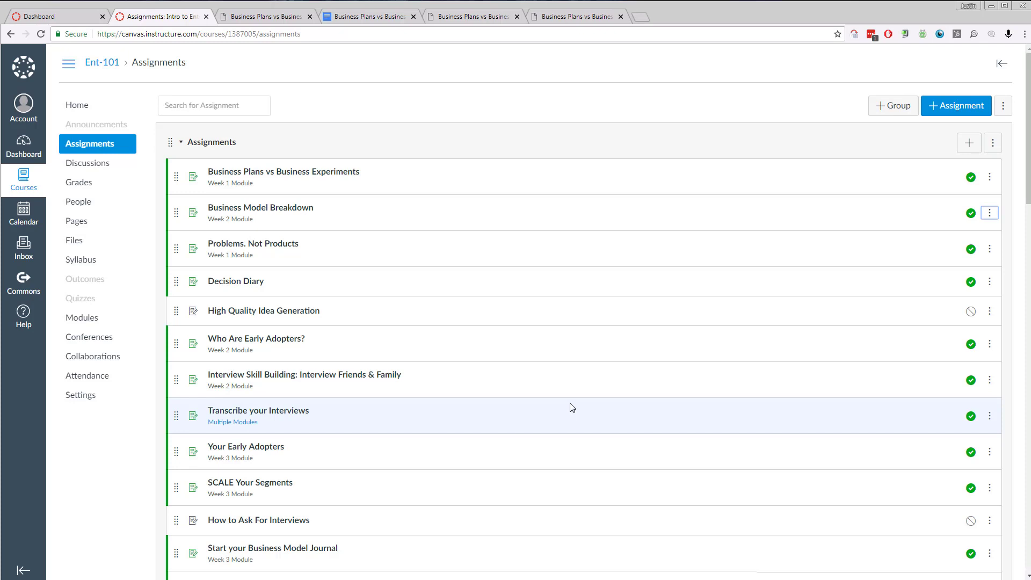